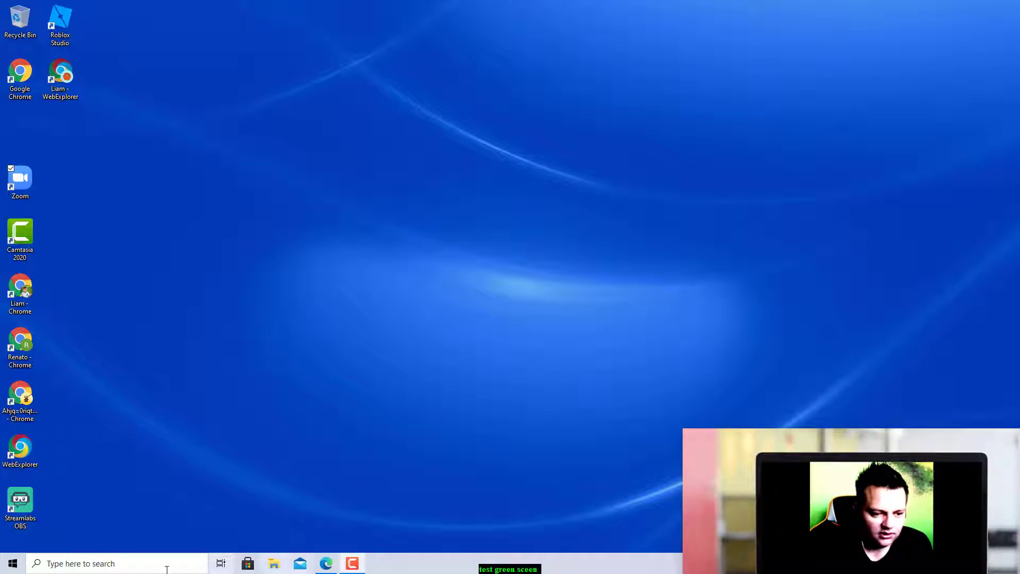
- Bring up the Edge browser showing the GoPro article on using a GoPro as a webcam
{"action": "left_click", "coordinate": [323, 565]}
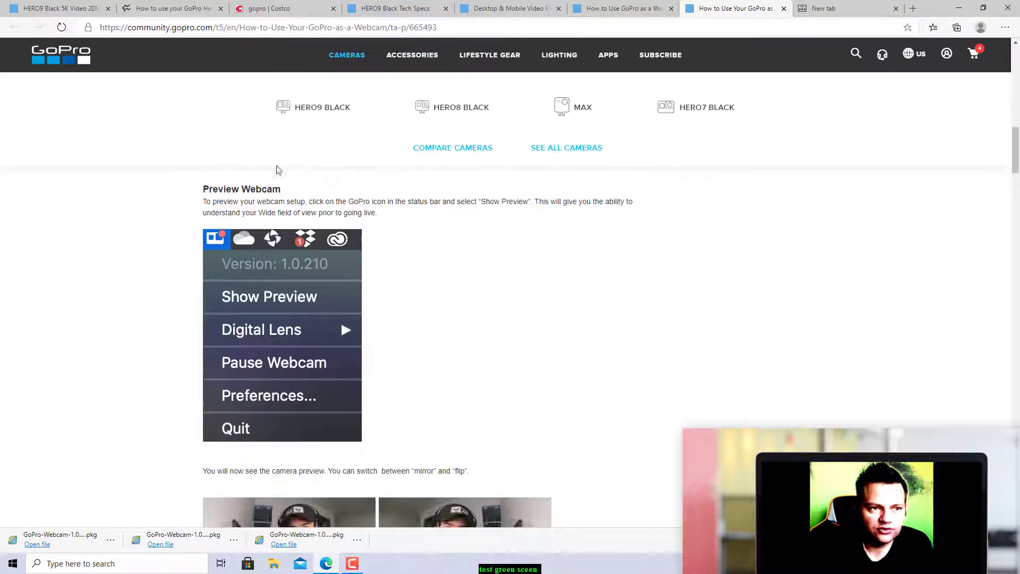
- Go to the gopro.com/en/us/ homepage showing the HERO9 Black $349.98 subscription offer
{"action": "left_click", "coordinate": [84, 61]}
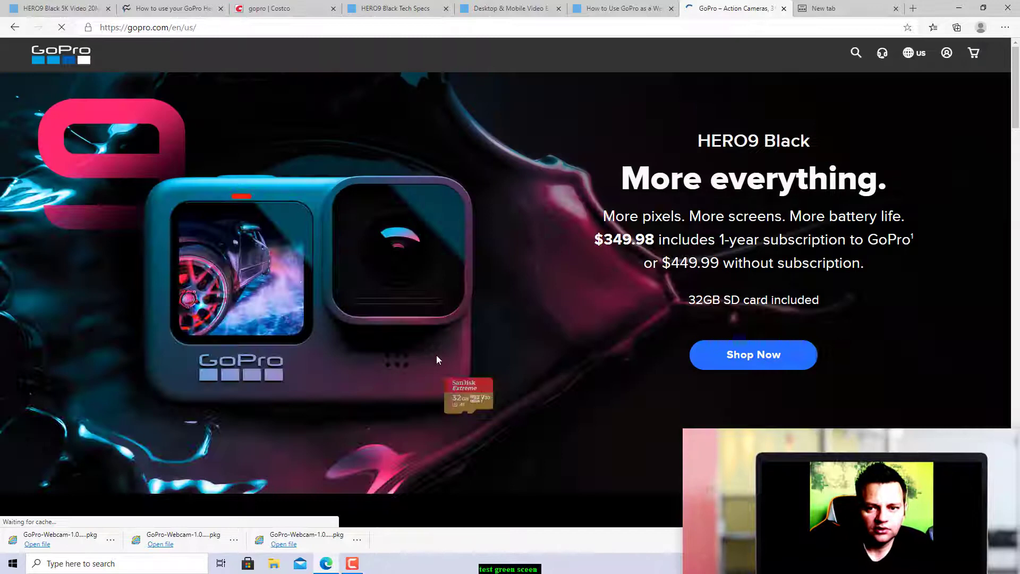